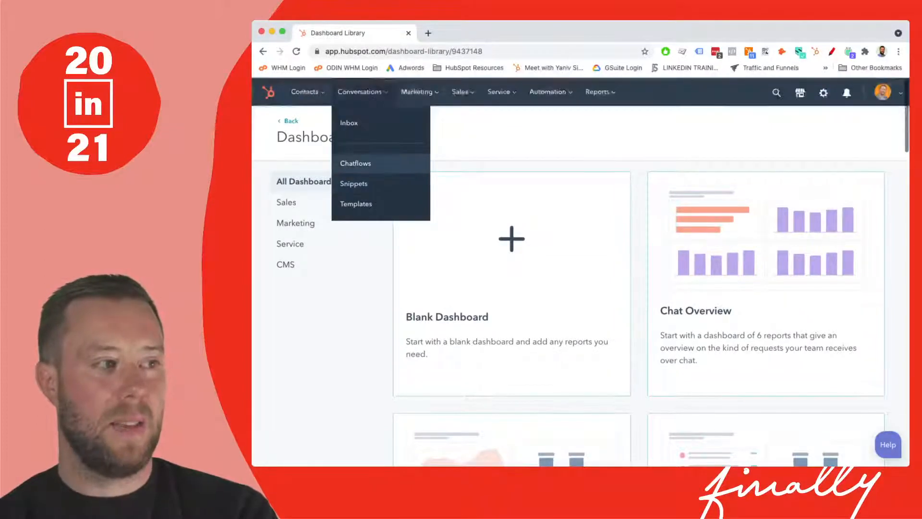
- Open the conversations Inbox and start connecting a live Chat channel
click(355, 163)
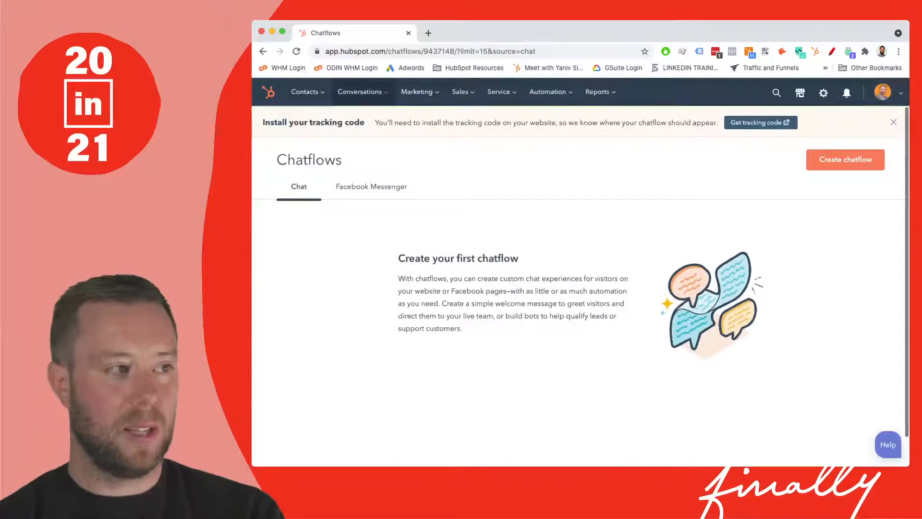
click(362, 92)
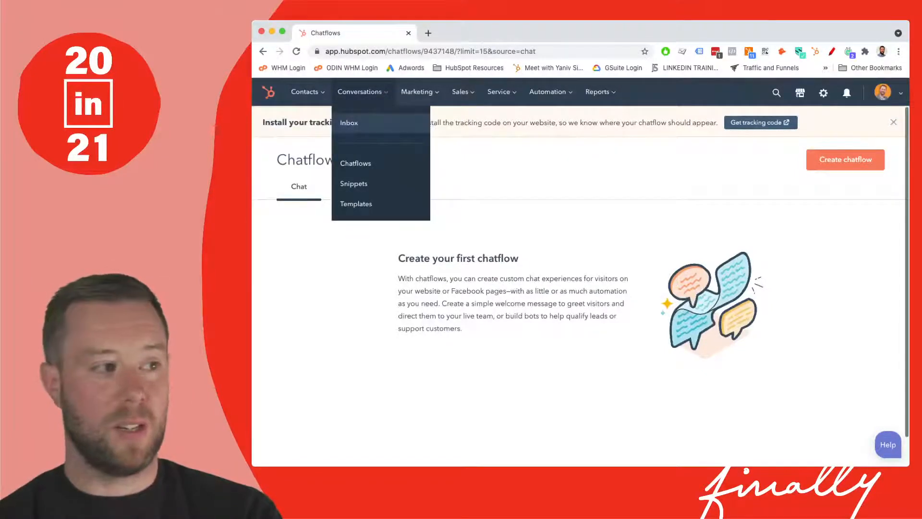
click(348, 123)
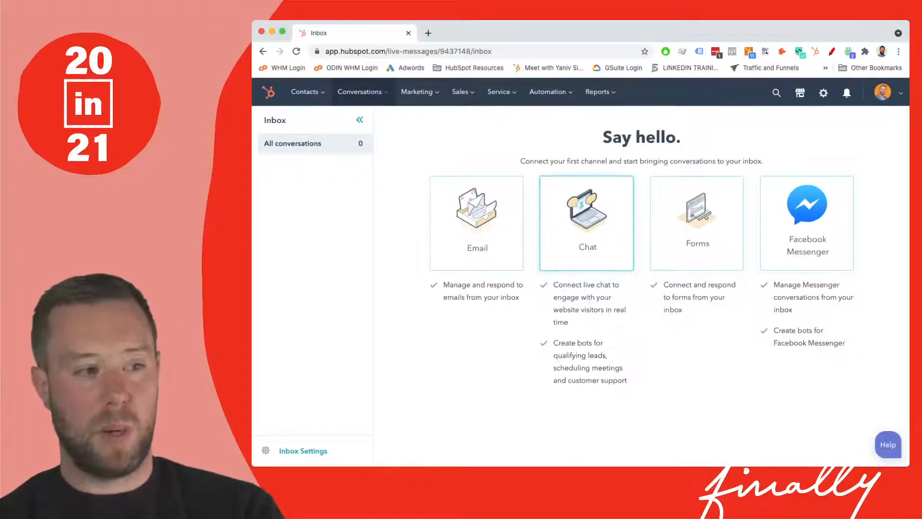
click(587, 223)
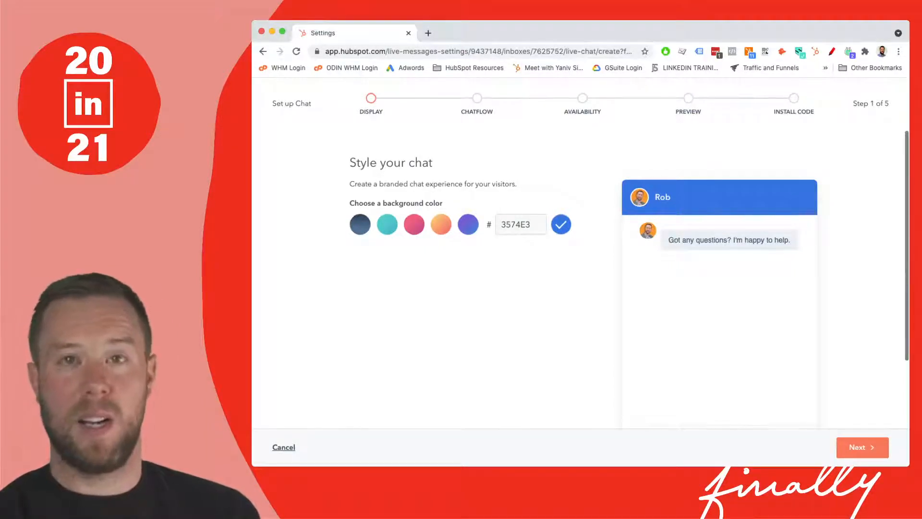
- Choose the pink background color for the chat and continue to the chatflow step
click(414, 224)
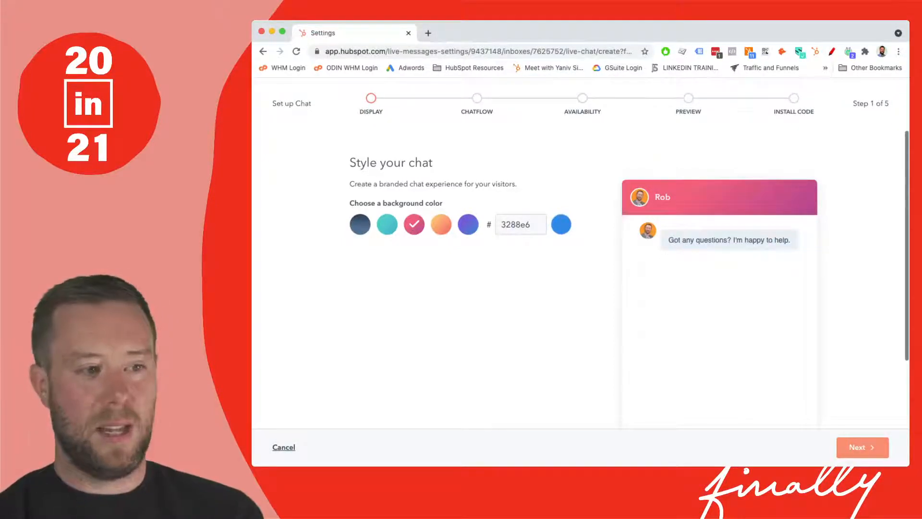
click(863, 447)
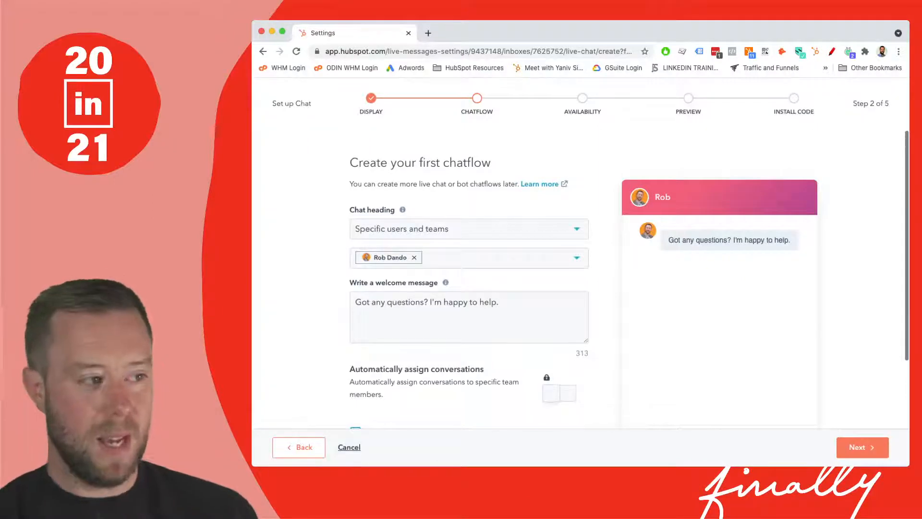
click(468, 229)
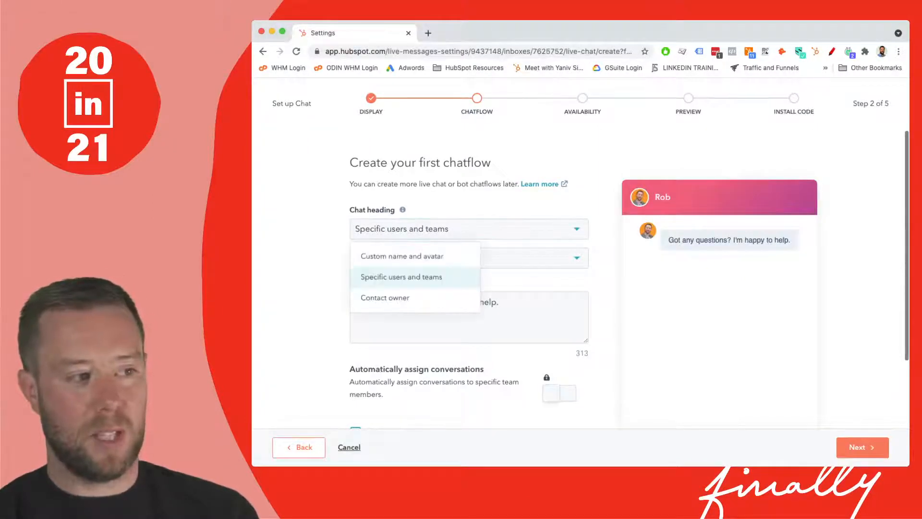
key(Escape)
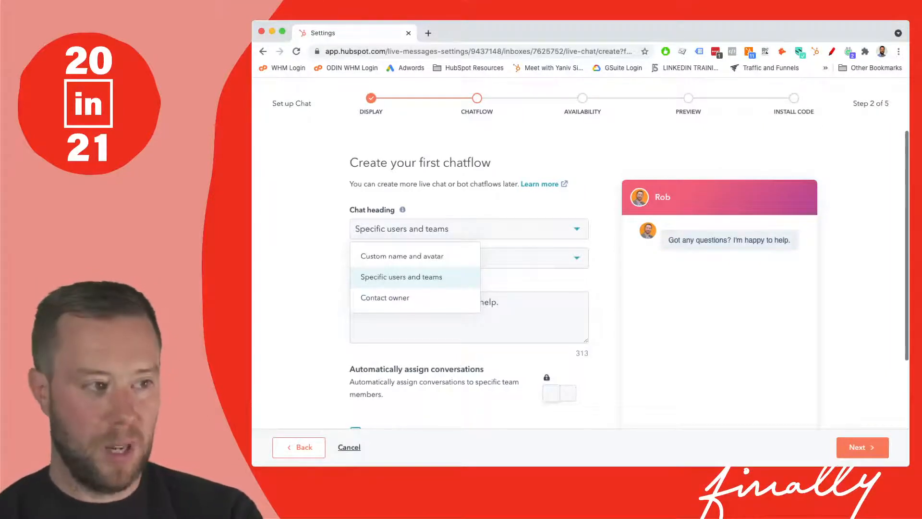
key(Escape)
- Replace the welcome message with "Hi I would love to help you with your HubSpot issues, please let me know what is wrong?"
click(499, 302)
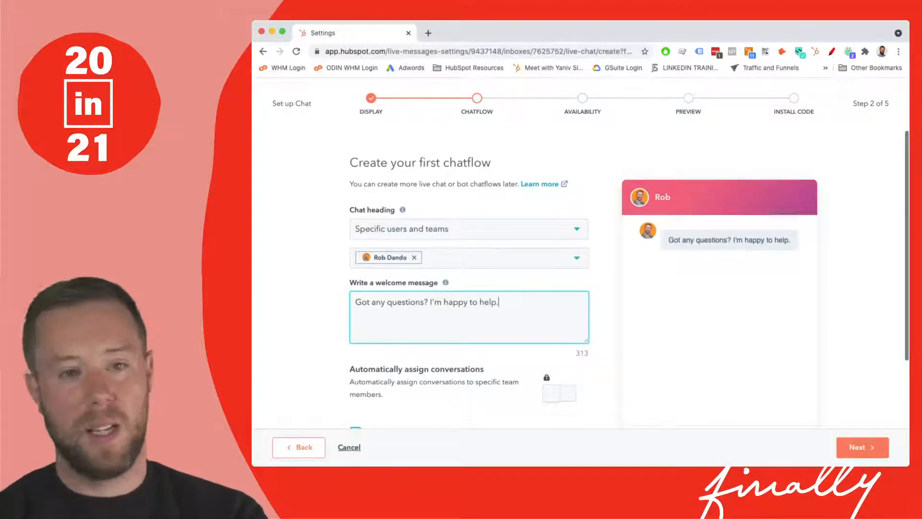
key(shift+Up)
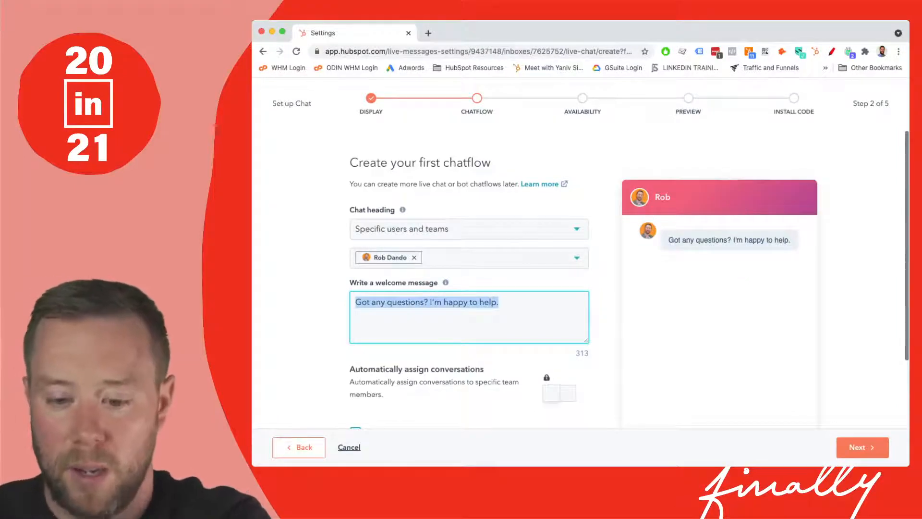
text(Hi )
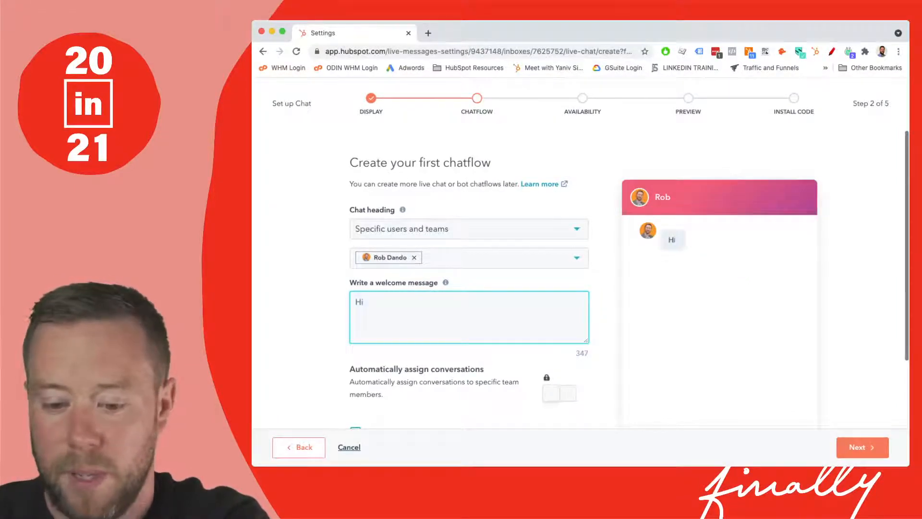
text(I would lo)
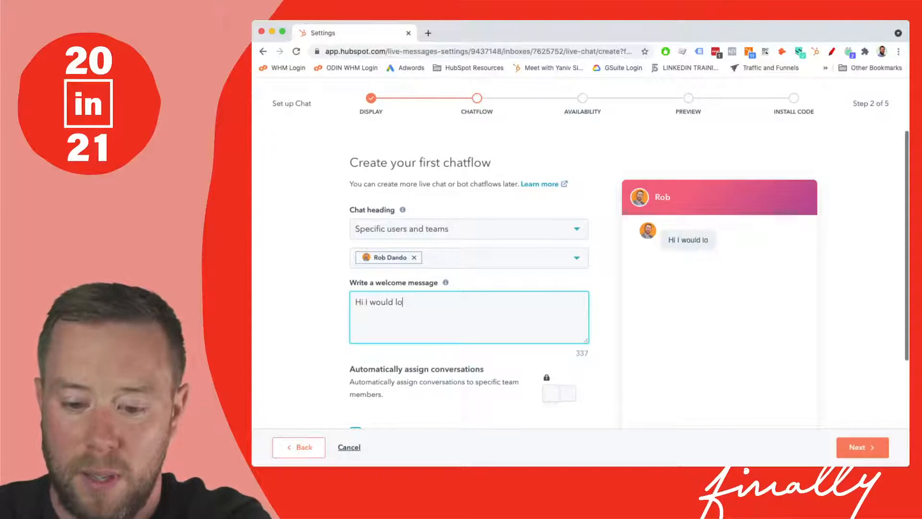
text(ve to help yiou)
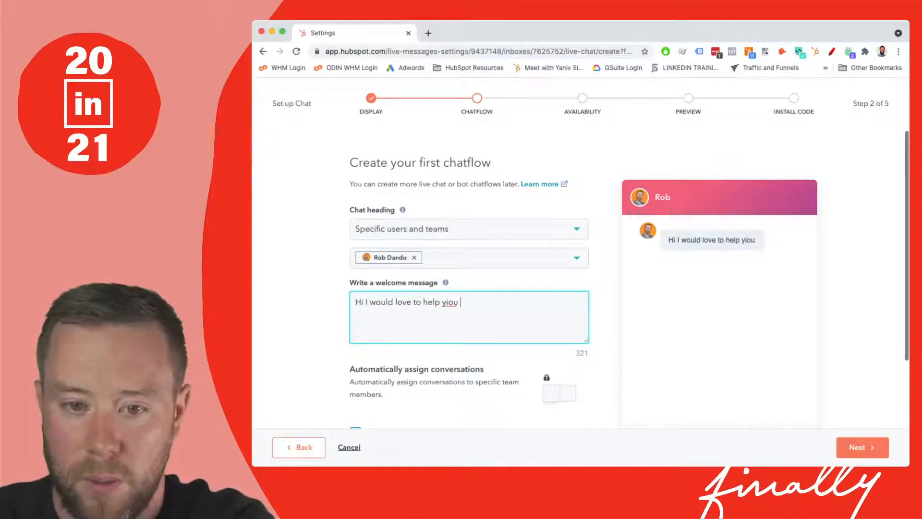
key(BackSpace)
key(BackSpace)
key(BackSpace)
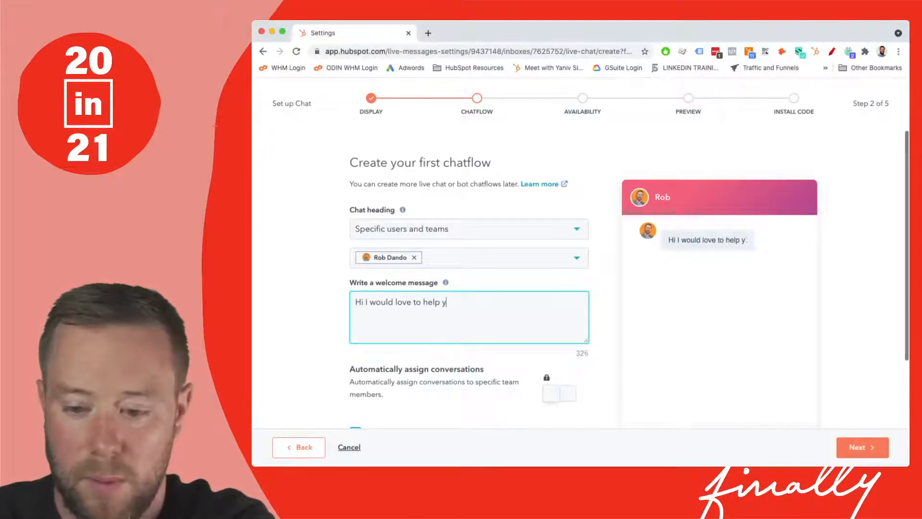
text(ou with your)
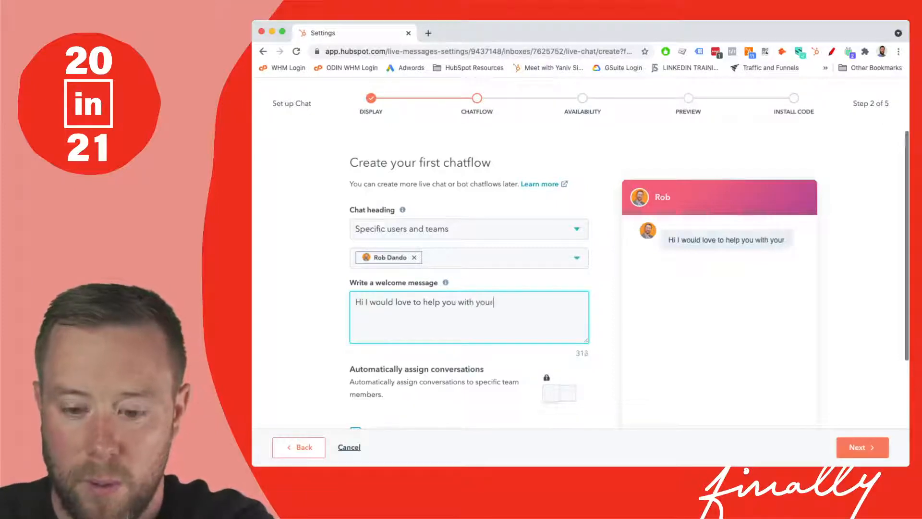
text( HubSp)
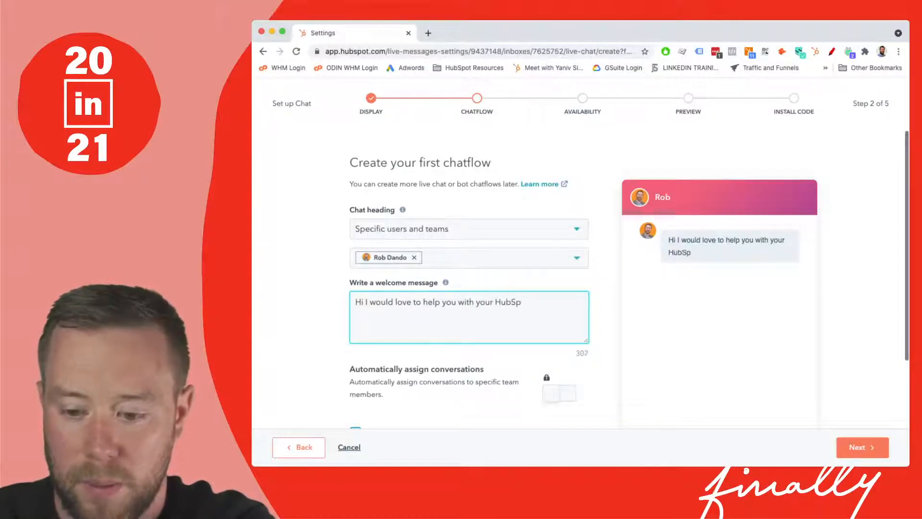
text(ot issues, )
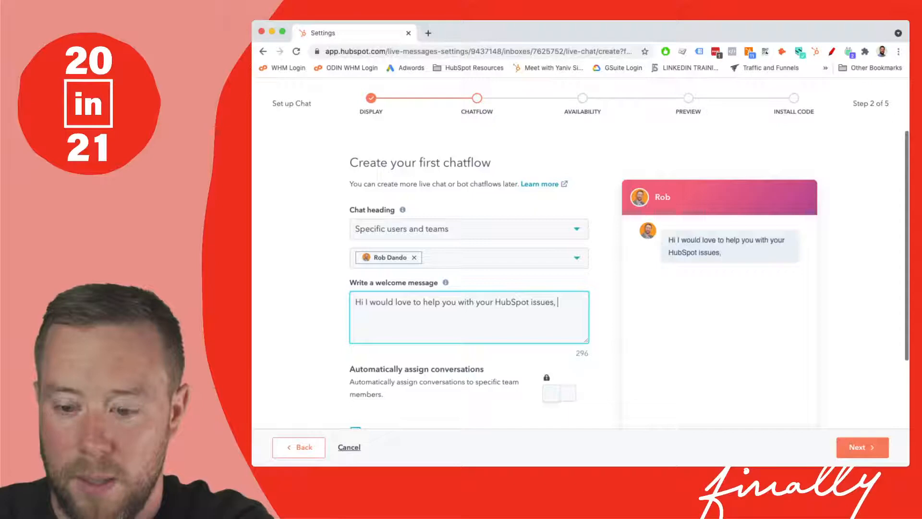
text(please let)
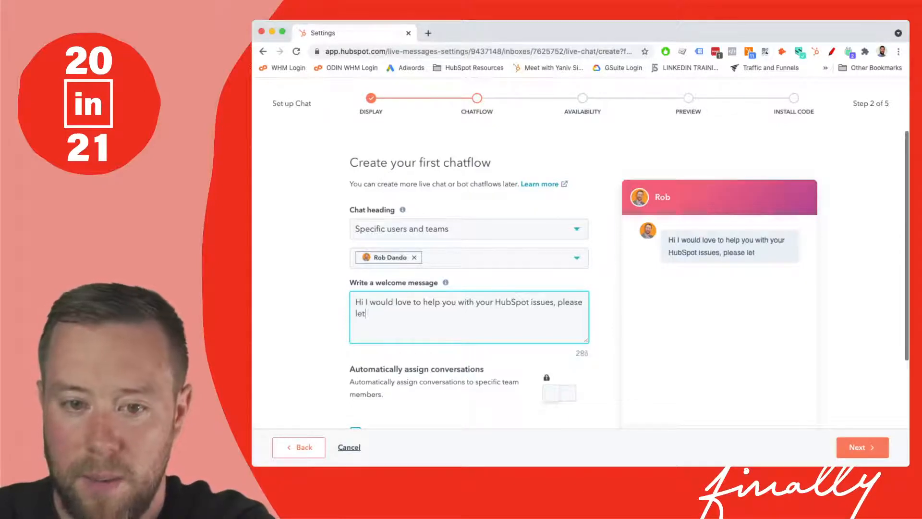
text( me know )
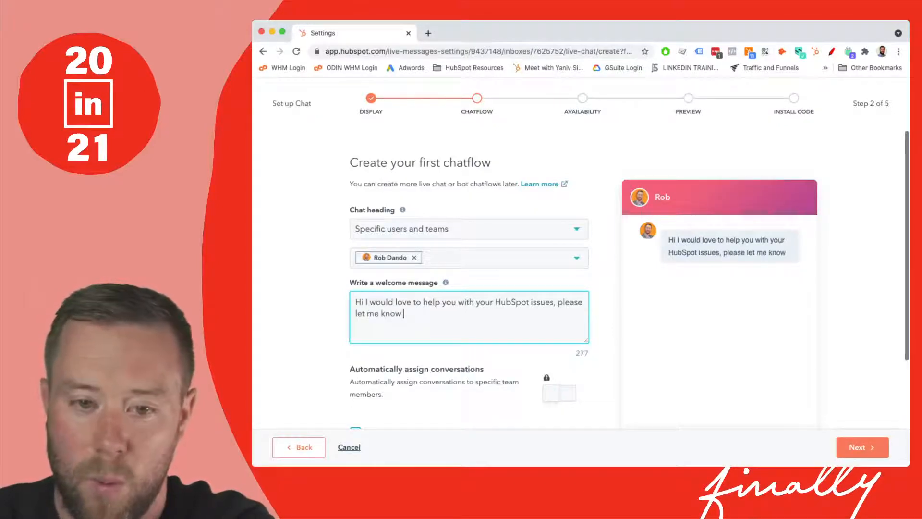
text(what is wrong)
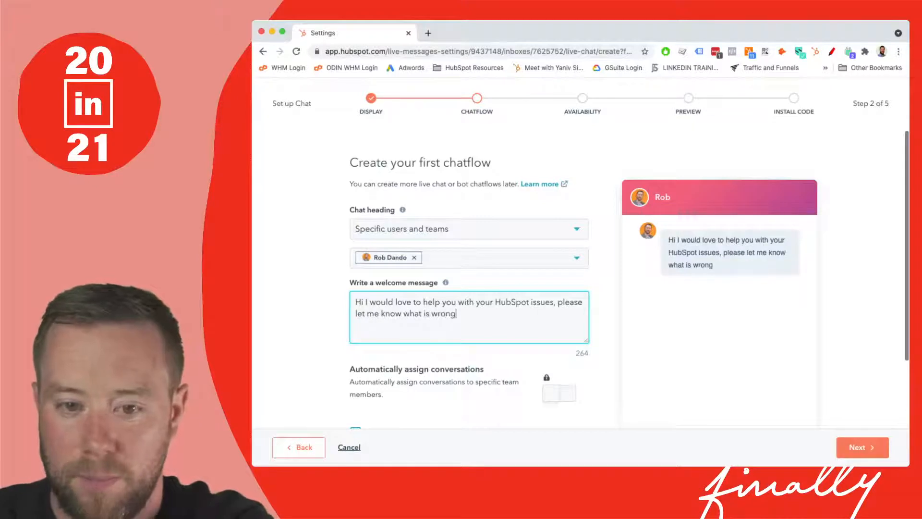
text(?)
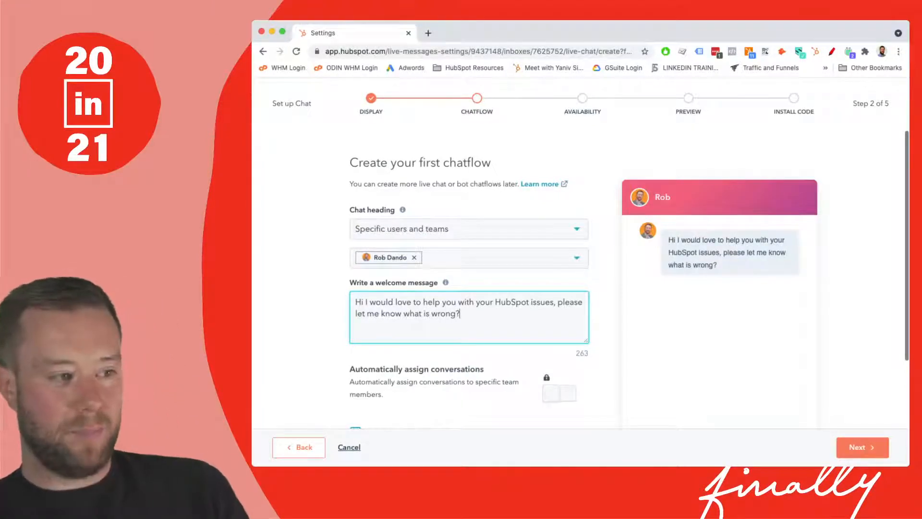
- Turn off popping open the welcome message as a prompt and continue to the availability step
scroll(576, 279, down, 3)
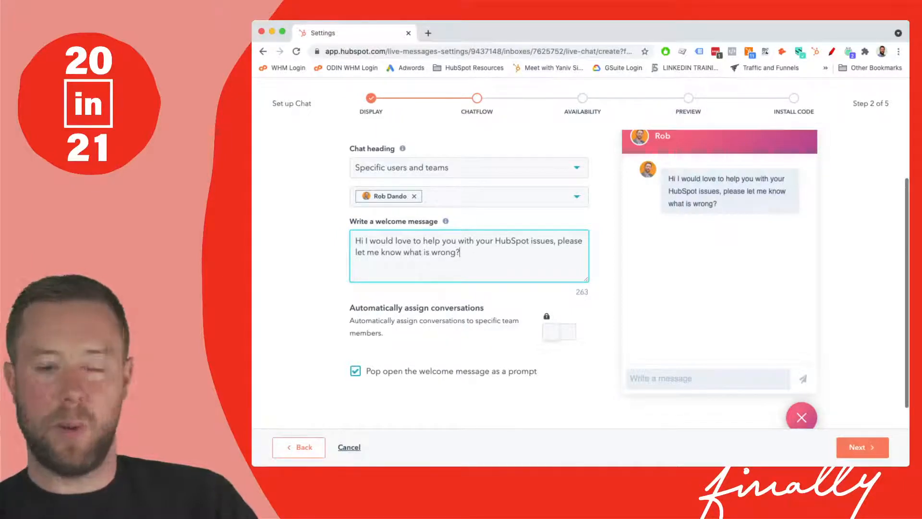
click(355, 371)
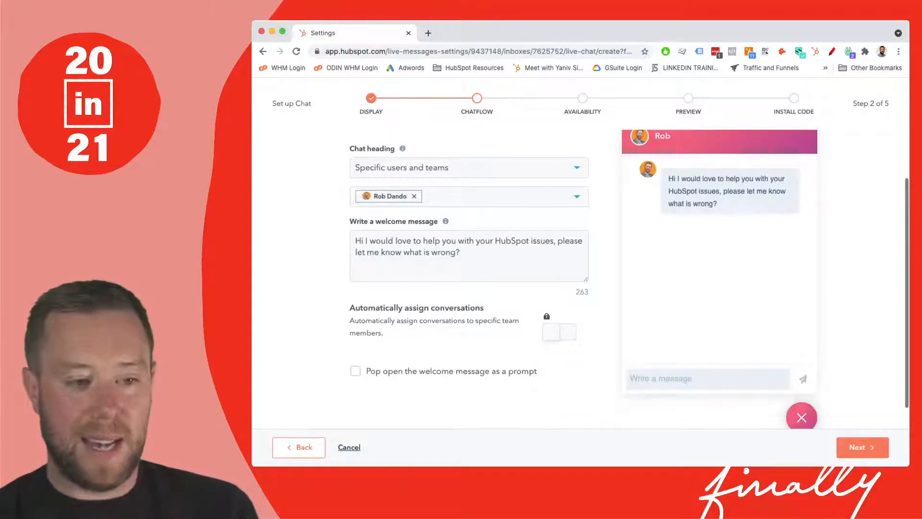
click(862, 447)
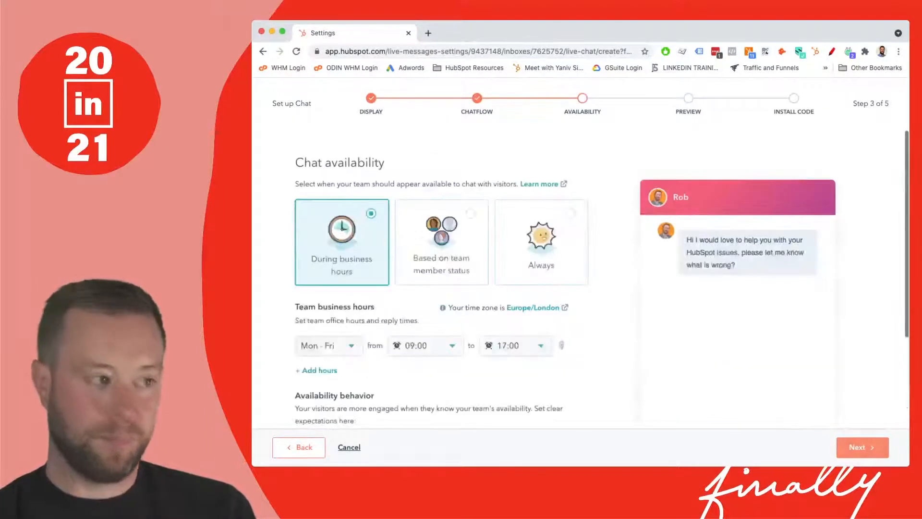
scroll(580, 269, down, 2)
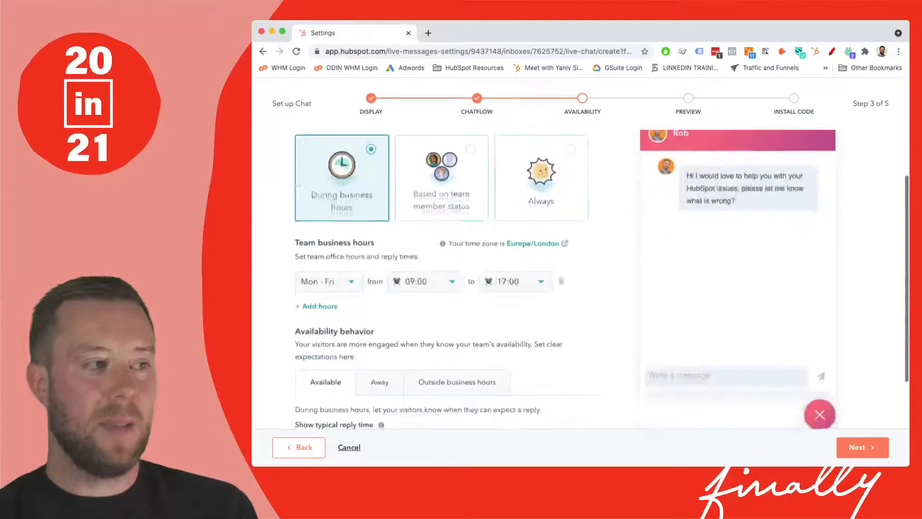
scroll(580, 269, up, 1)
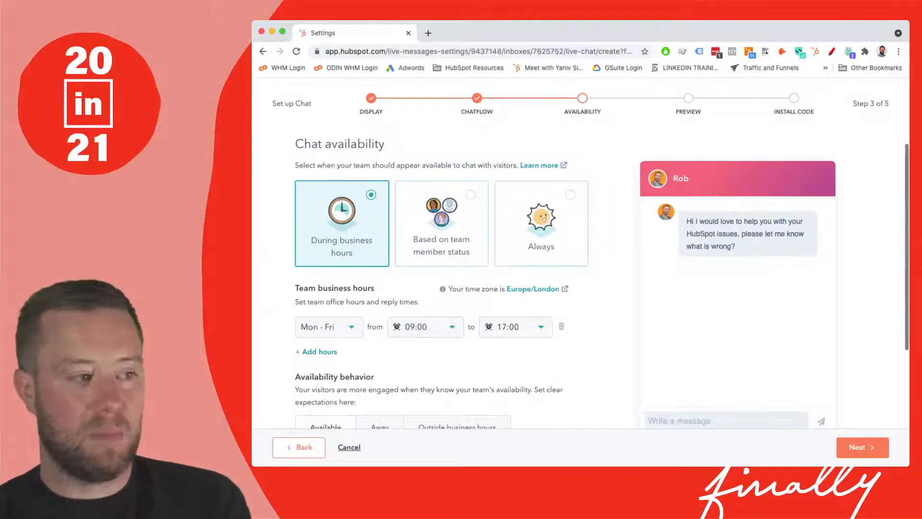
click(328, 327)
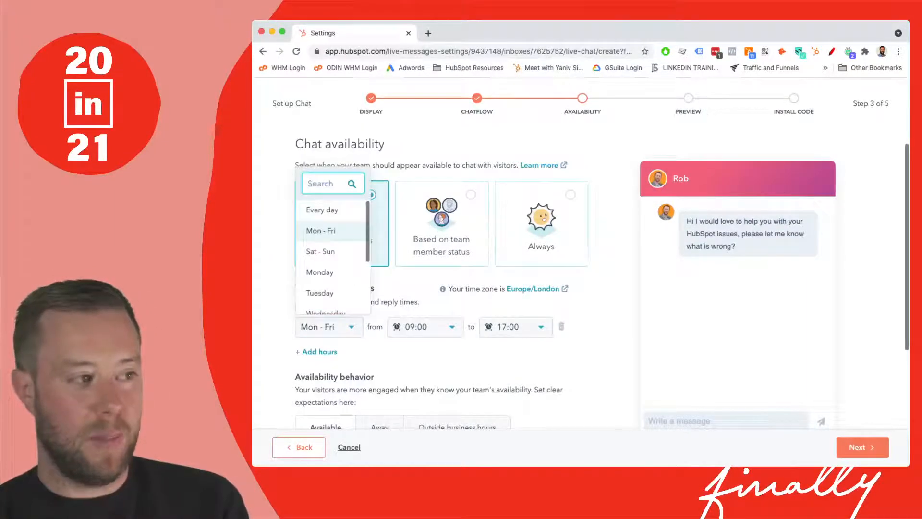
key(Escape)
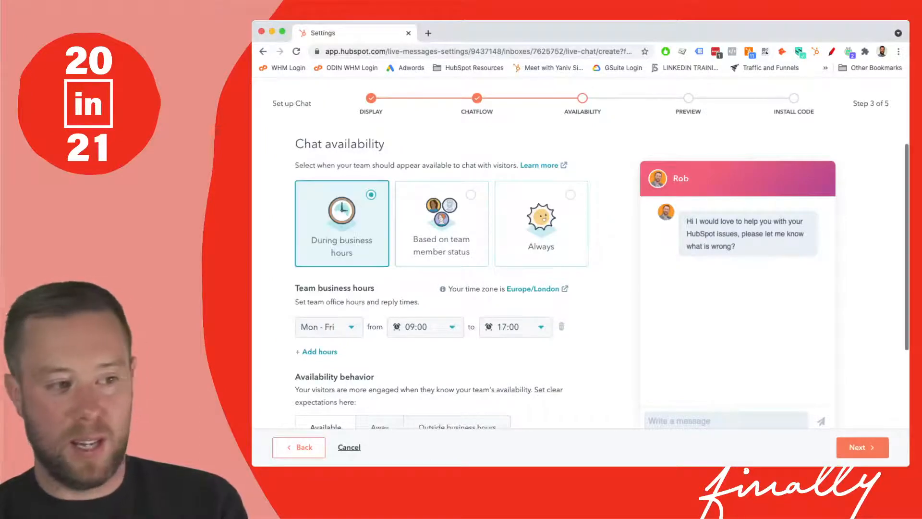
- Set the typical reply time during business hours to a custom response of 2 minutes
scroll(600, 279, down, 3)
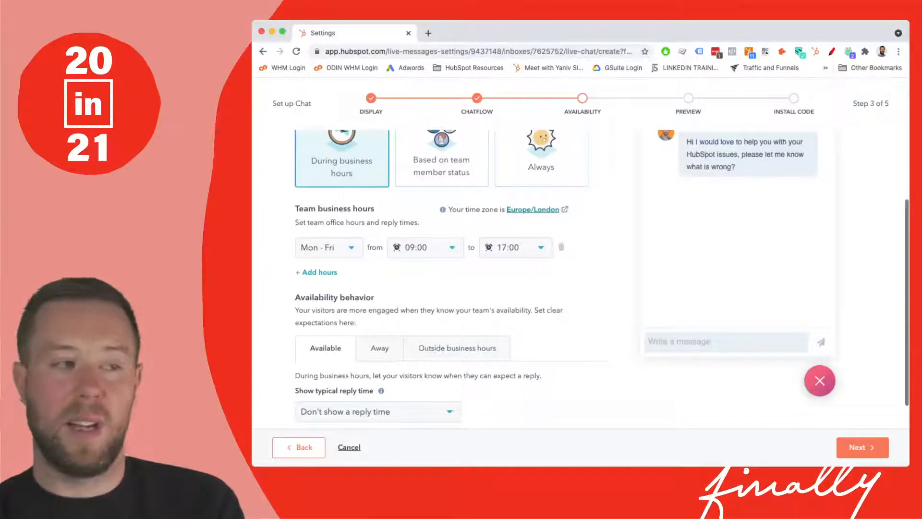
scroll(533, 210, down, 1)
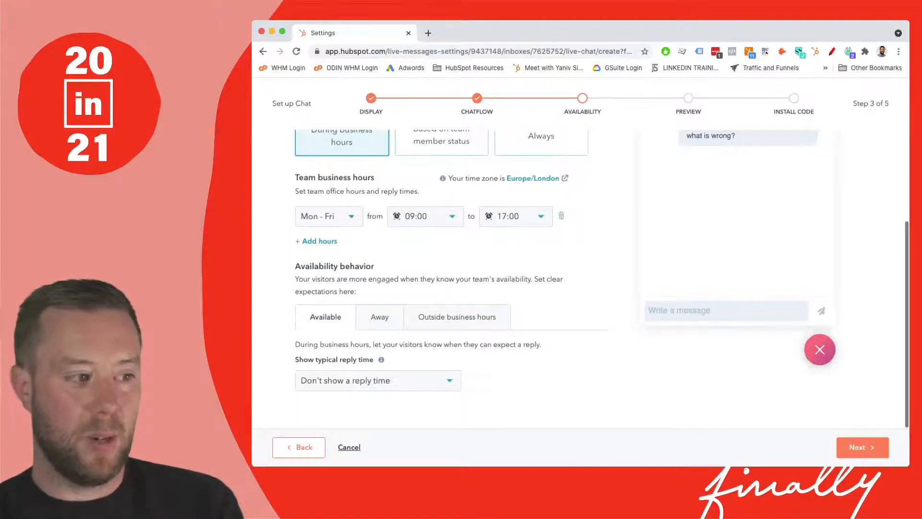
click(378, 380)
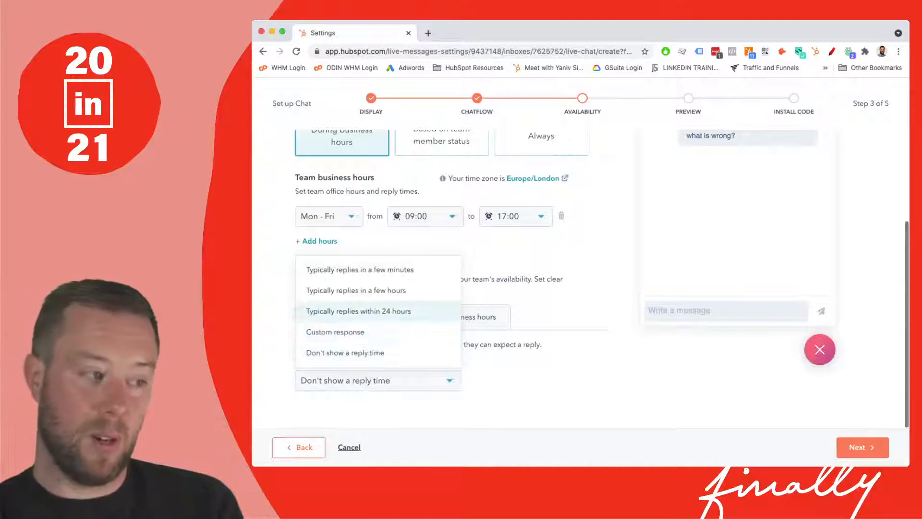
click(335, 332)
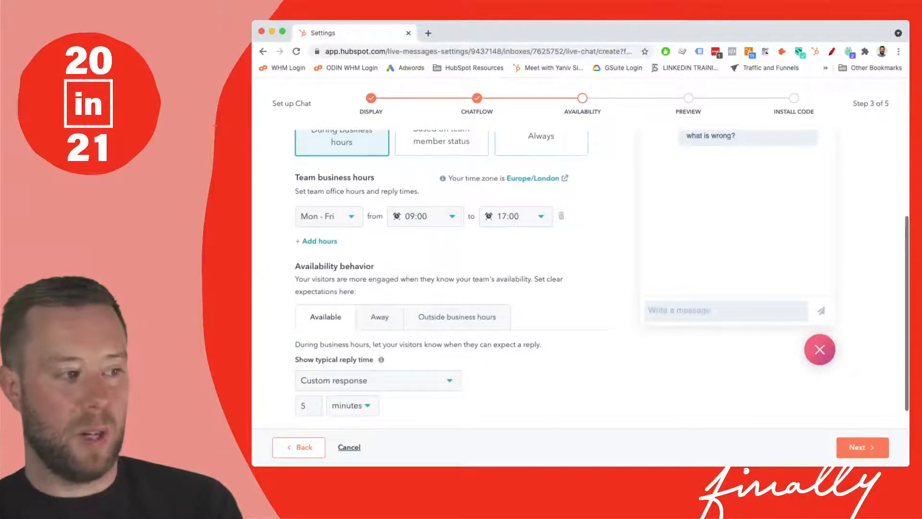
double_click(303, 405)
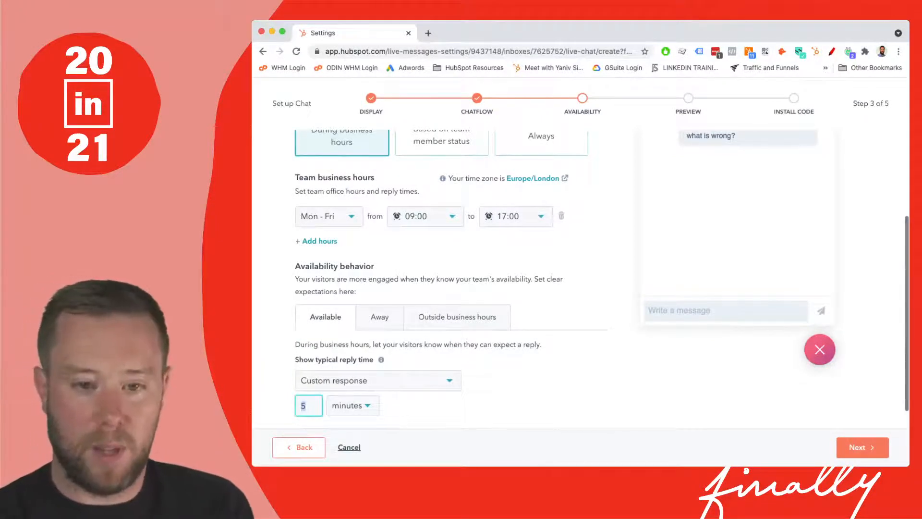
text(2)
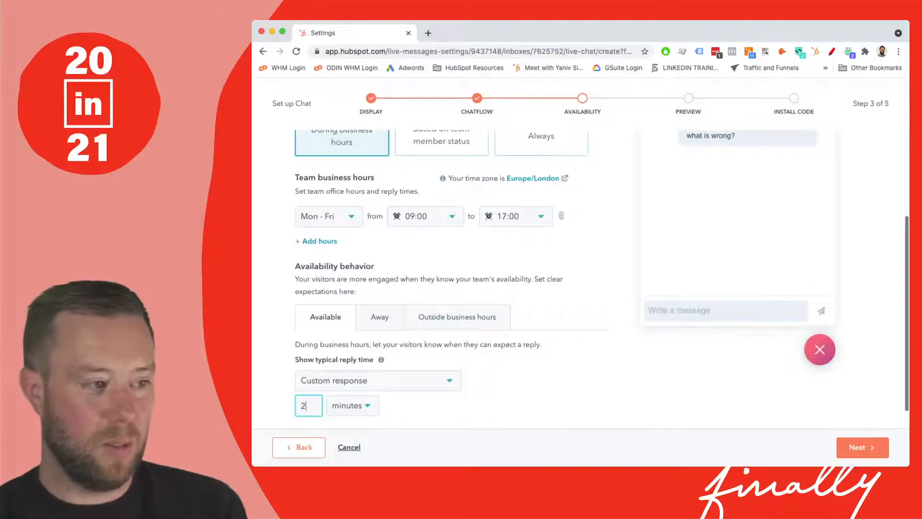
scroll(600, 279, down, 1)
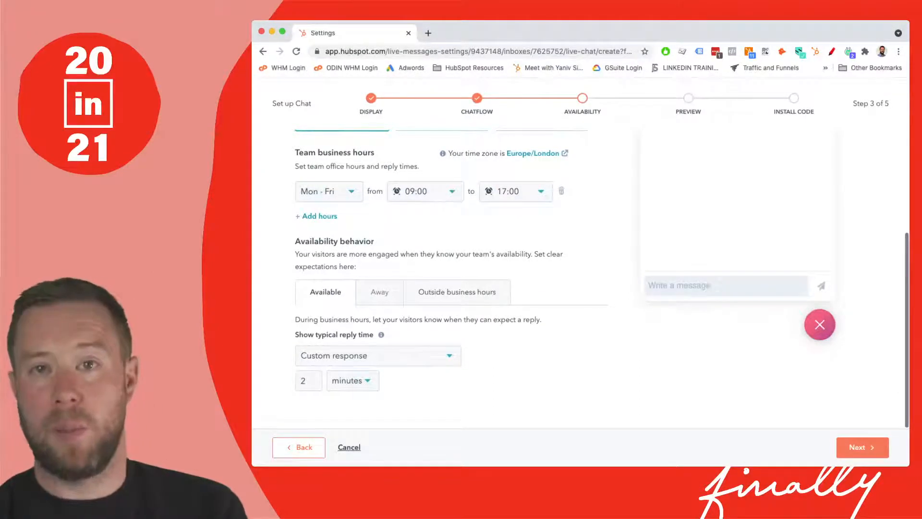
- Review the away and outside-business-hours behavior options, keeping their defaults, and continue to the preview step
click(380, 292)
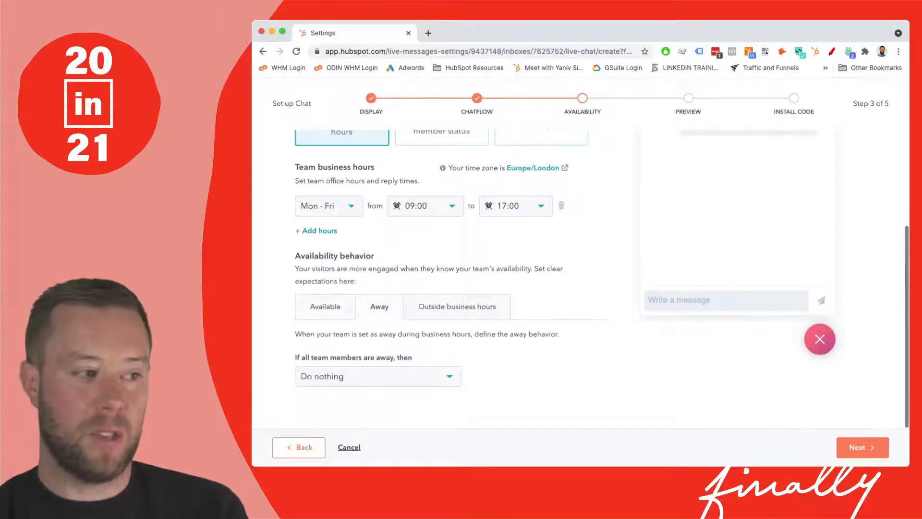
click(377, 376)
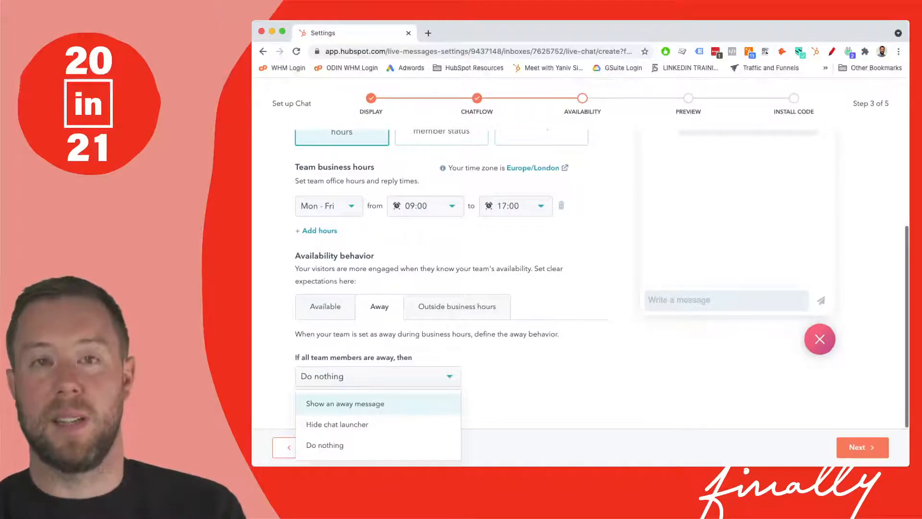
click(457, 307)
click(457, 306)
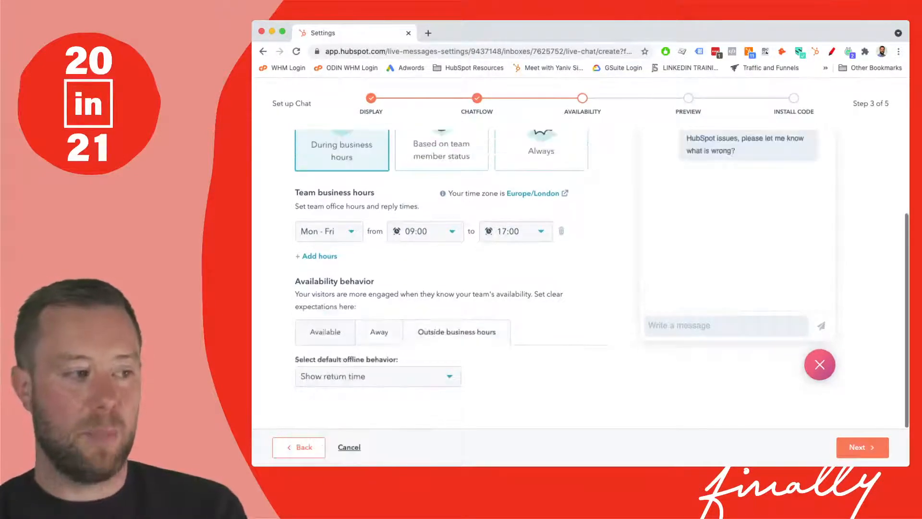
click(378, 376)
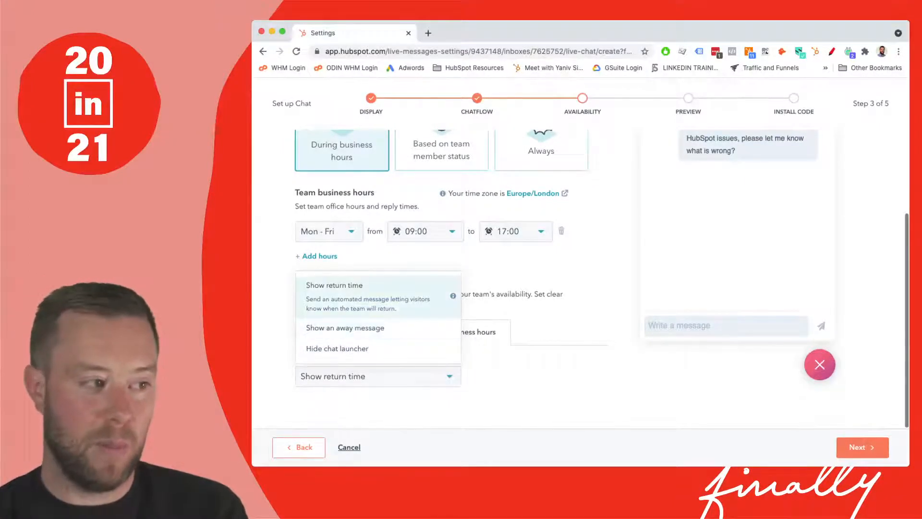
key(Escape)
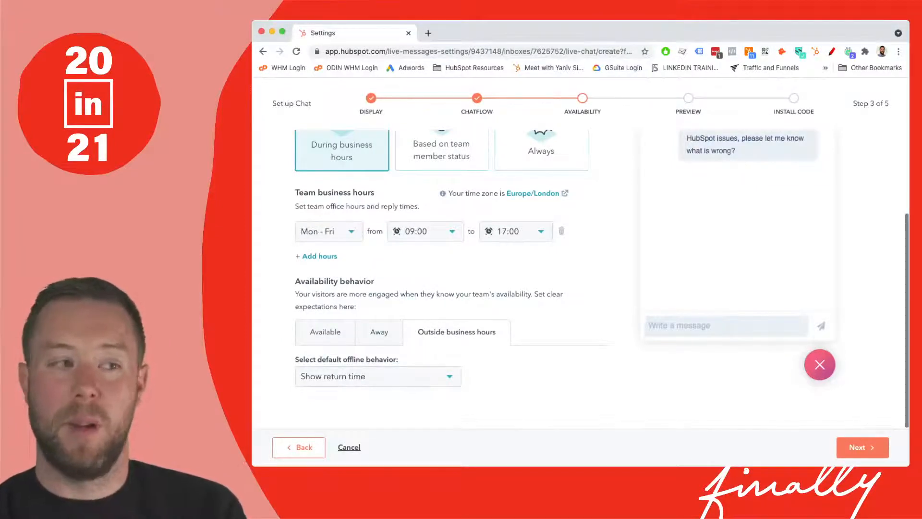
scroll(576, 279, up, 3)
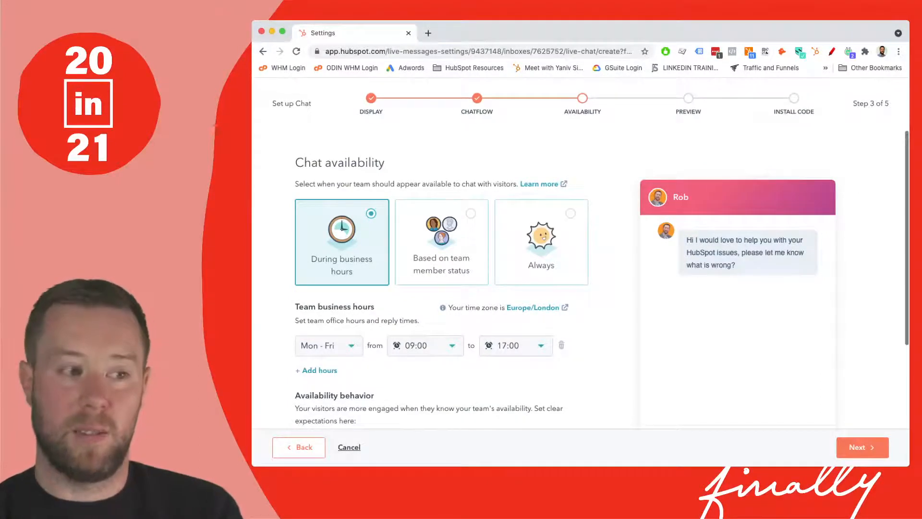
scroll(577, 279, down, 3)
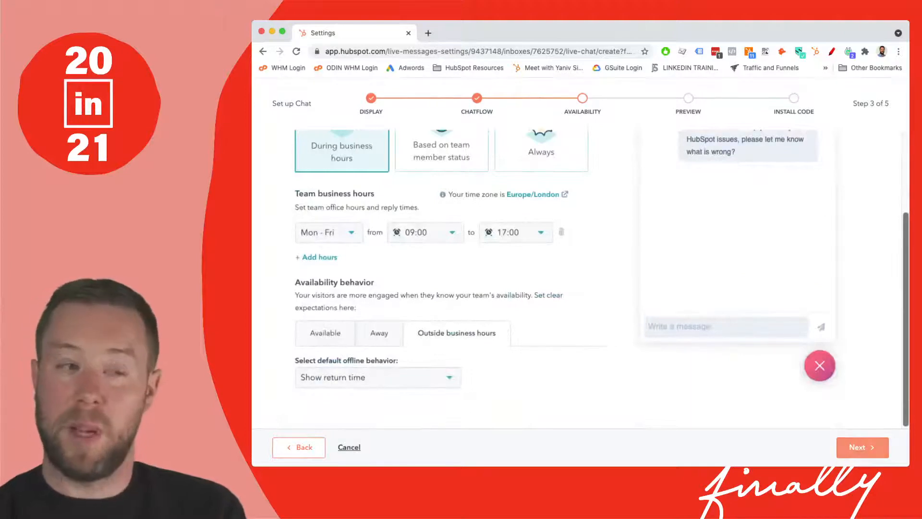
click(862, 447)
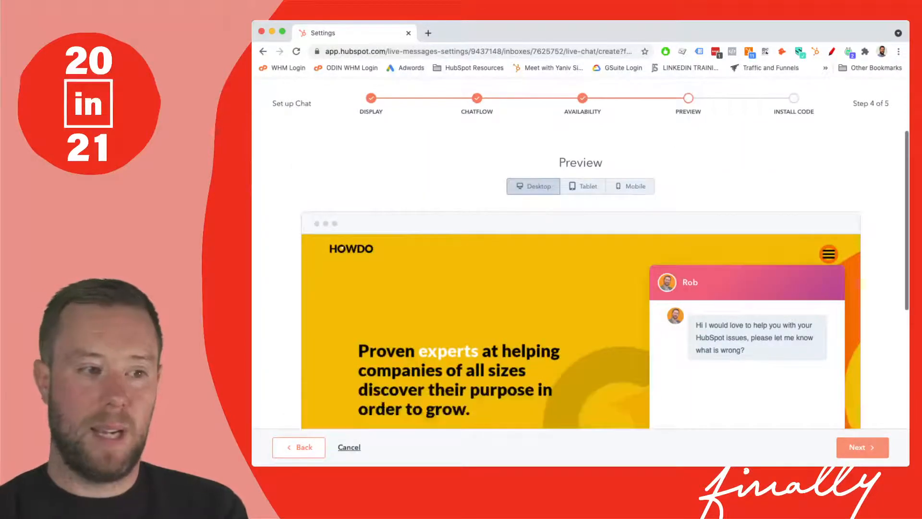
- Preview the chat widget on the desktop mock website and continue to the install code step
scroll(580, 279, down, 3)
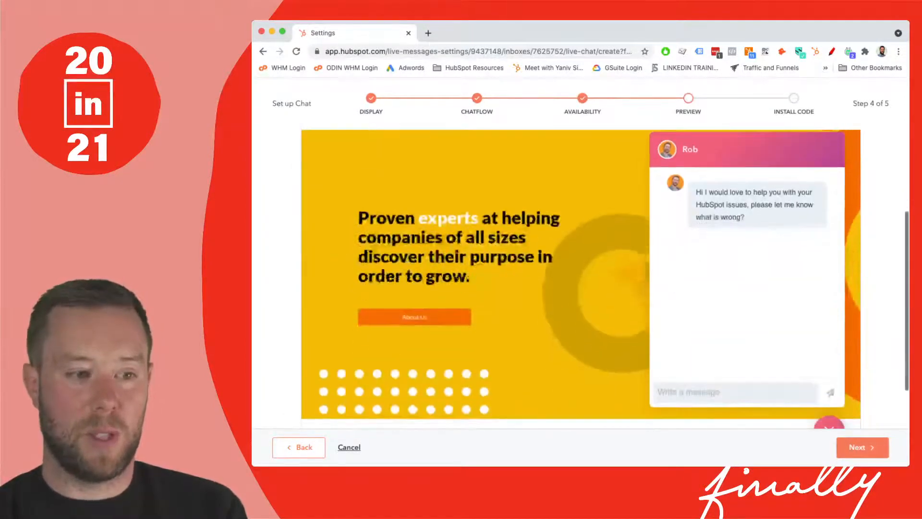
scroll(605, 278, down, 1)
scroll(580, 279, up, 3)
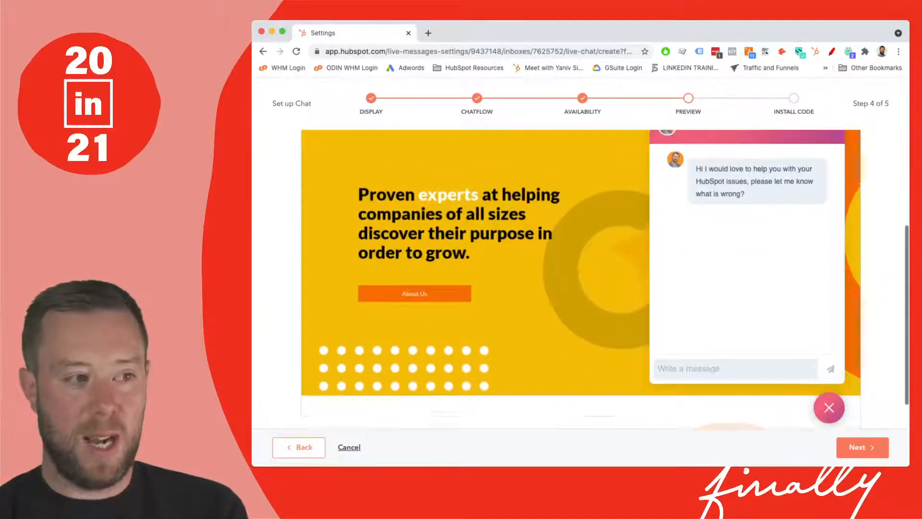
scroll(580, 278, down, 3)
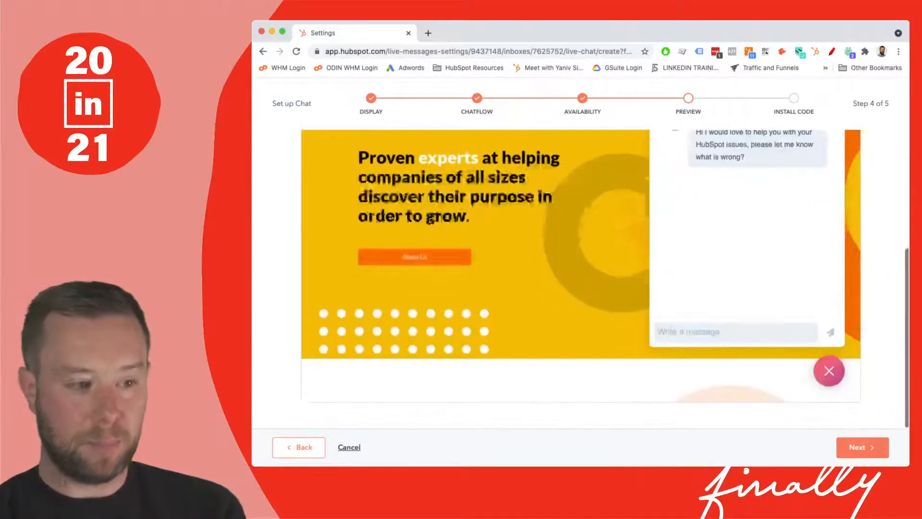
click(827, 370)
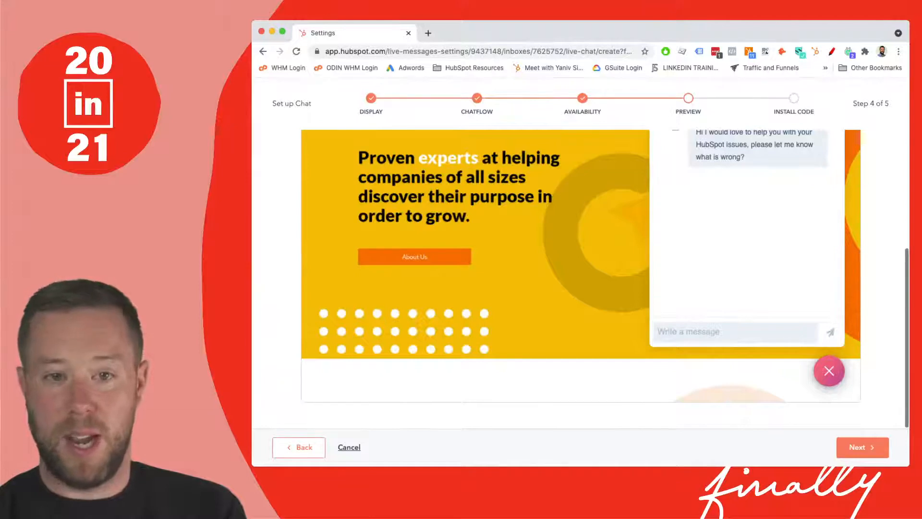
scroll(581, 279, up, 3)
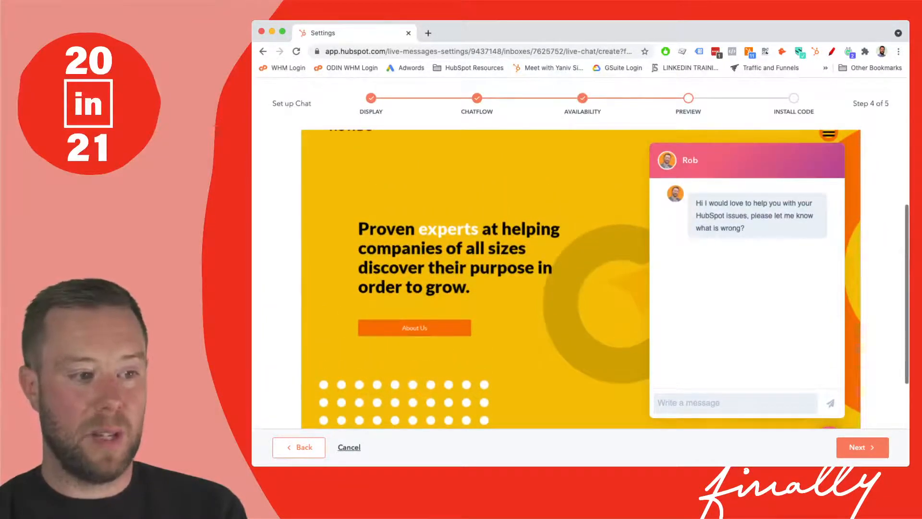
scroll(581, 278, down, 3)
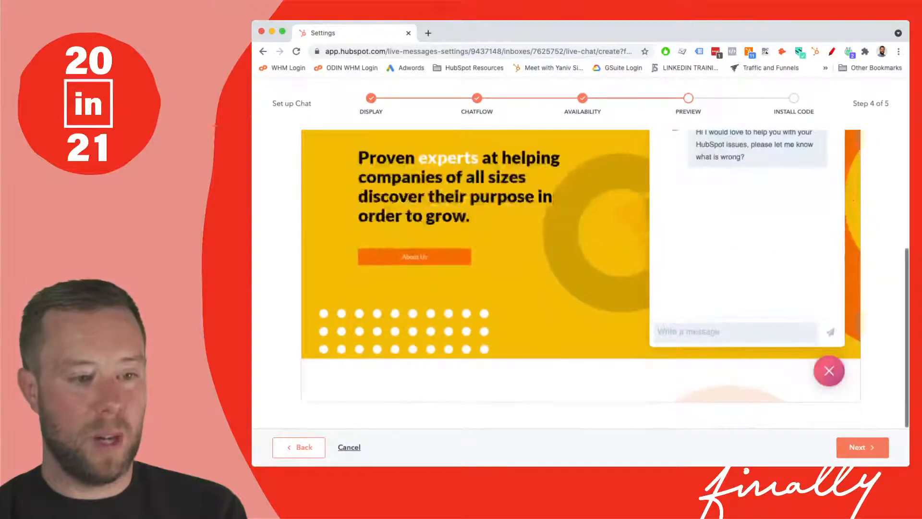
click(860, 447)
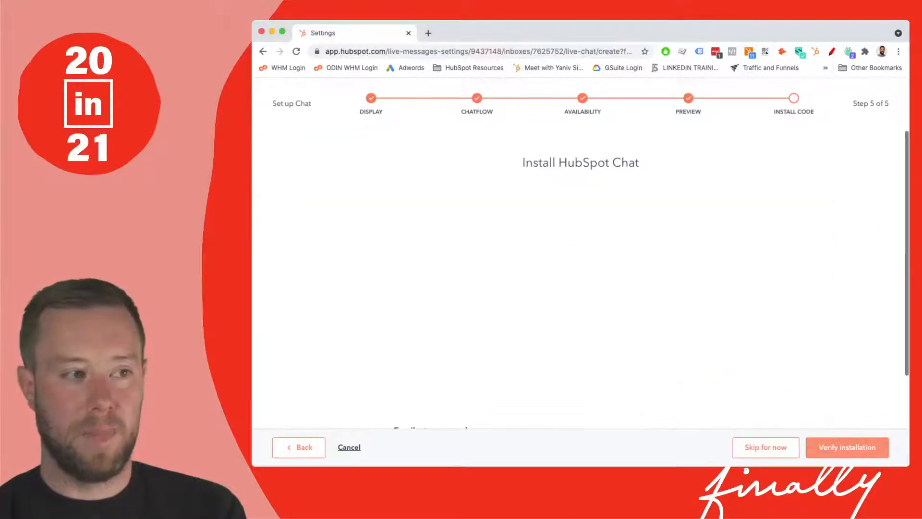
- Skip installing the chat code for now and view the test message in the inbox
scroll(580, 297, down, 1)
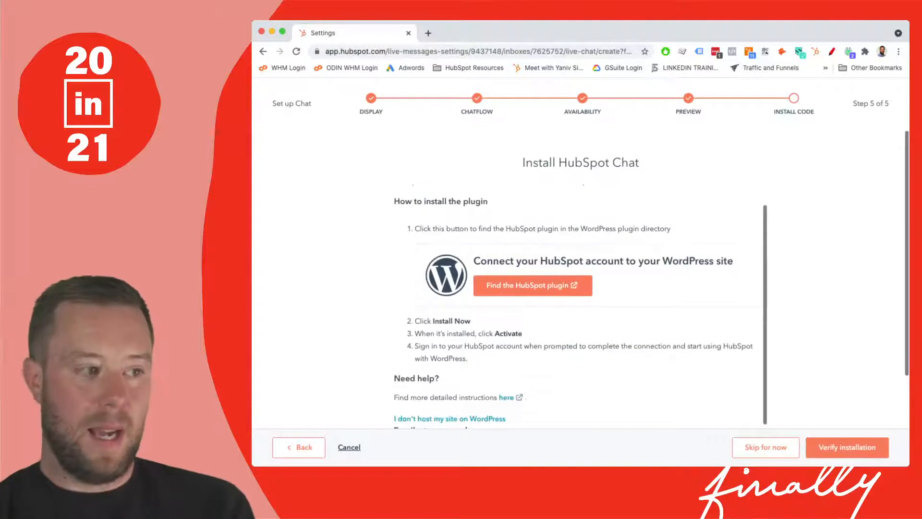
scroll(581, 298, up, 1)
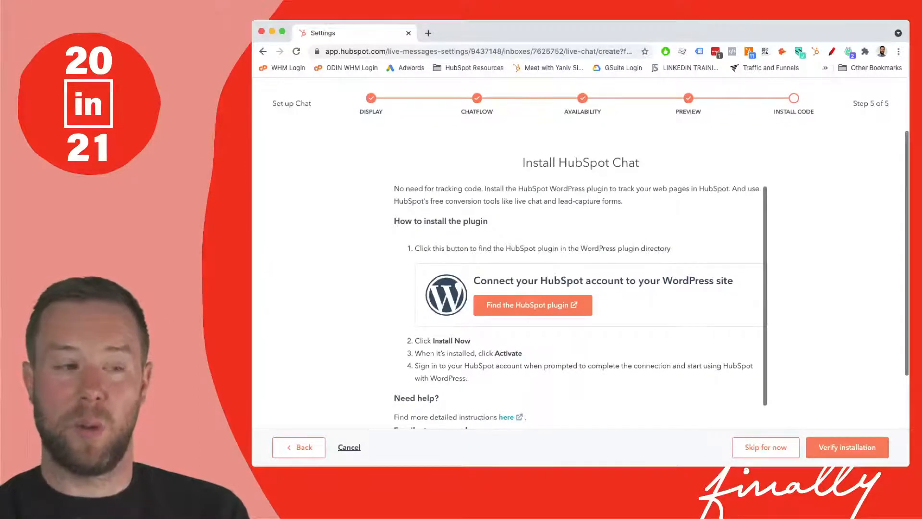
scroll(581, 305, down, 1)
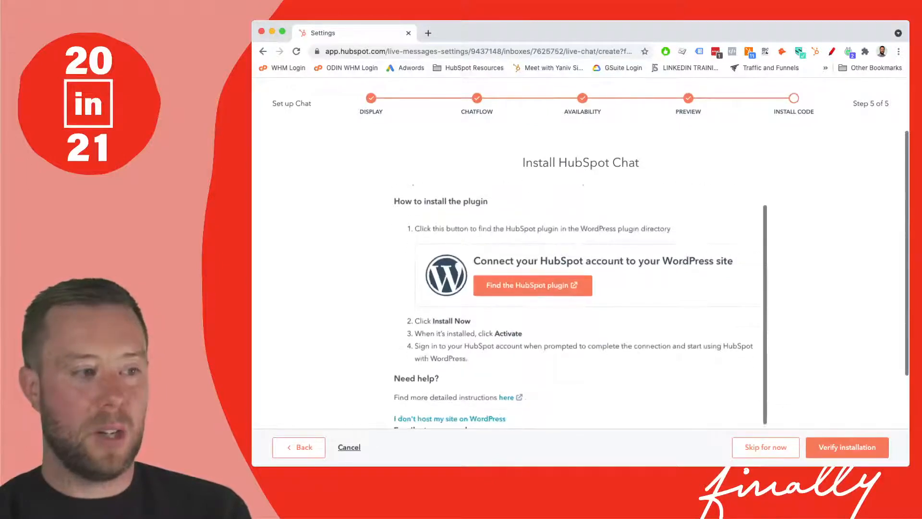
scroll(580, 304, down, 3)
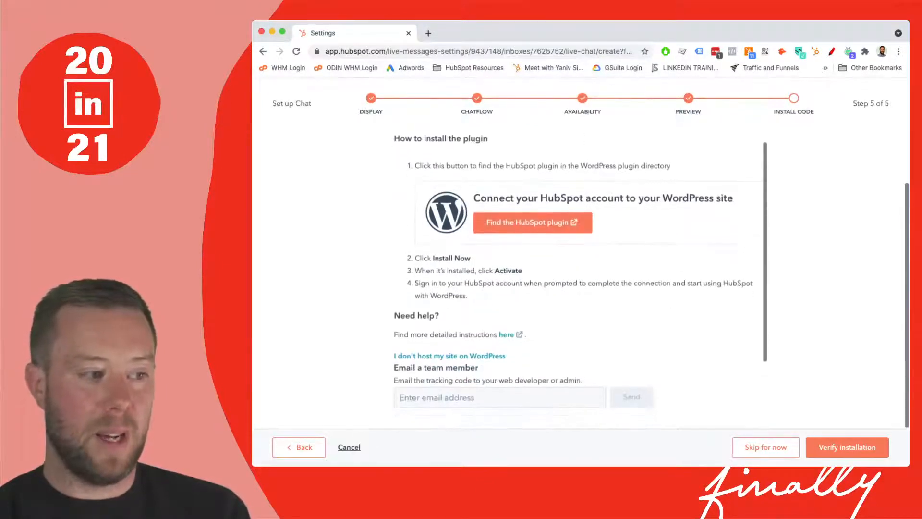
click(499, 398)
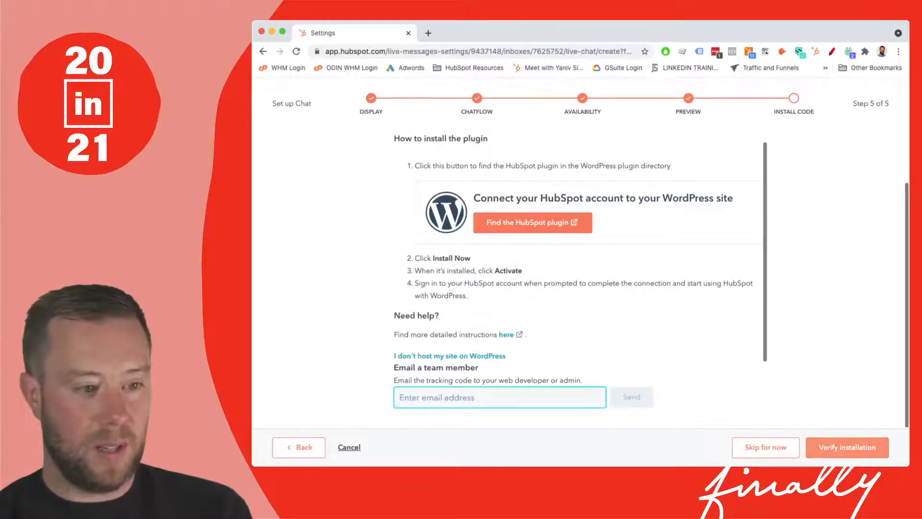
click(766, 447)
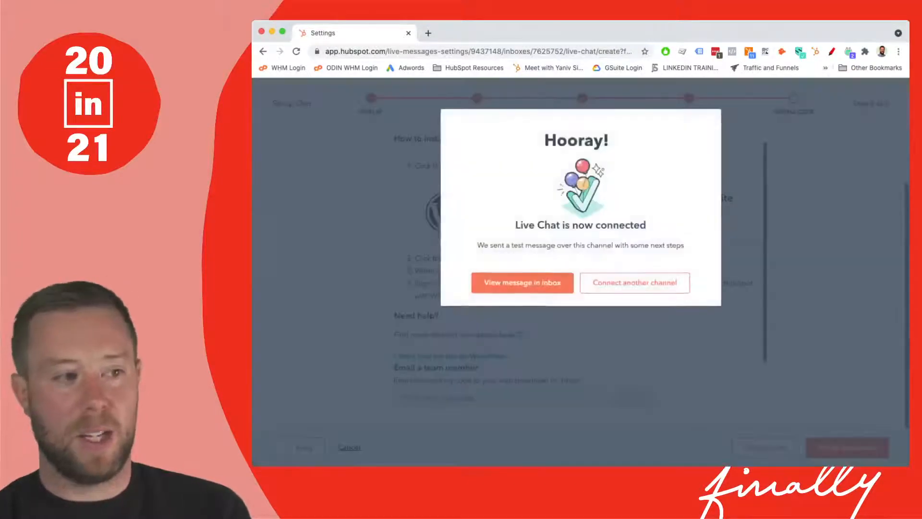
click(522, 282)
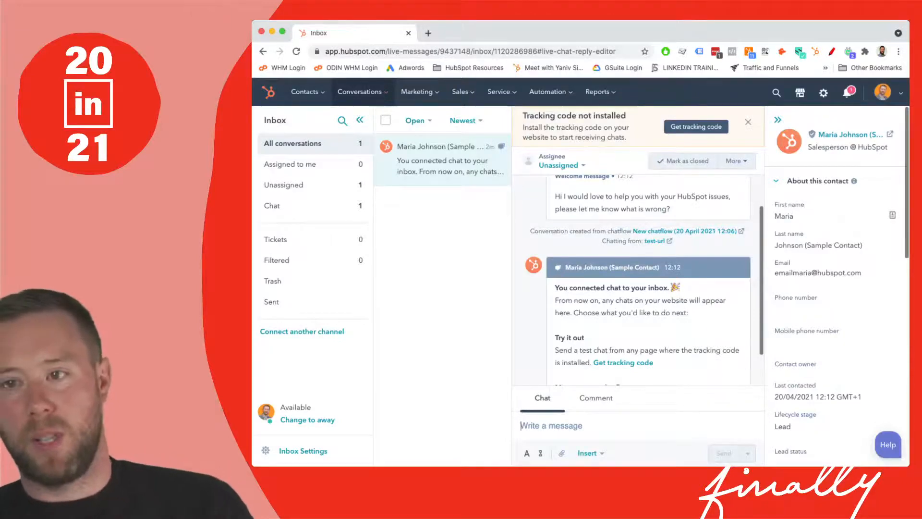
- Reopen the Conversations inbox and write "hello" in the chat reply box of the test conversation
click(363, 92)
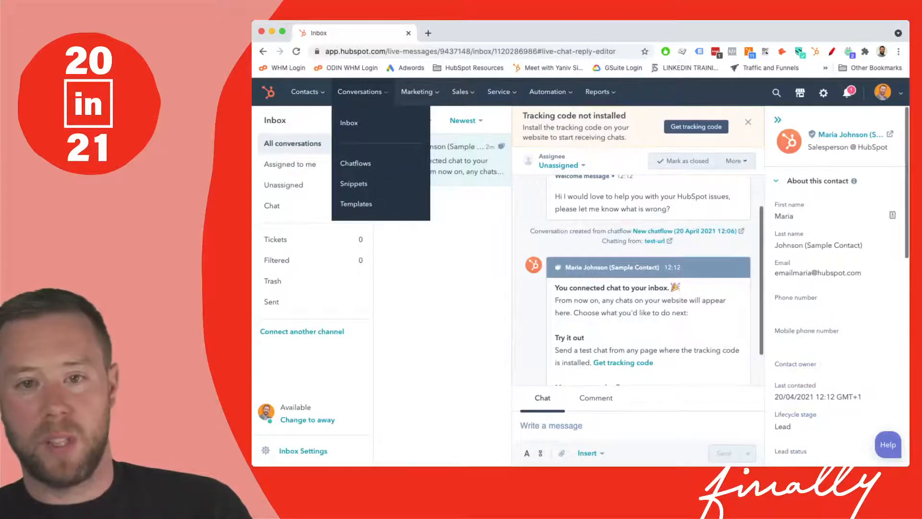
click(350, 123)
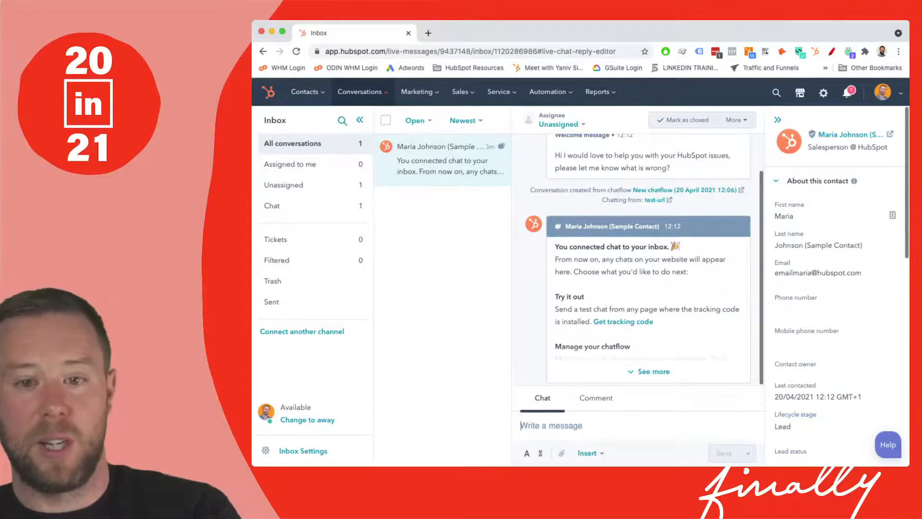
text(hello)
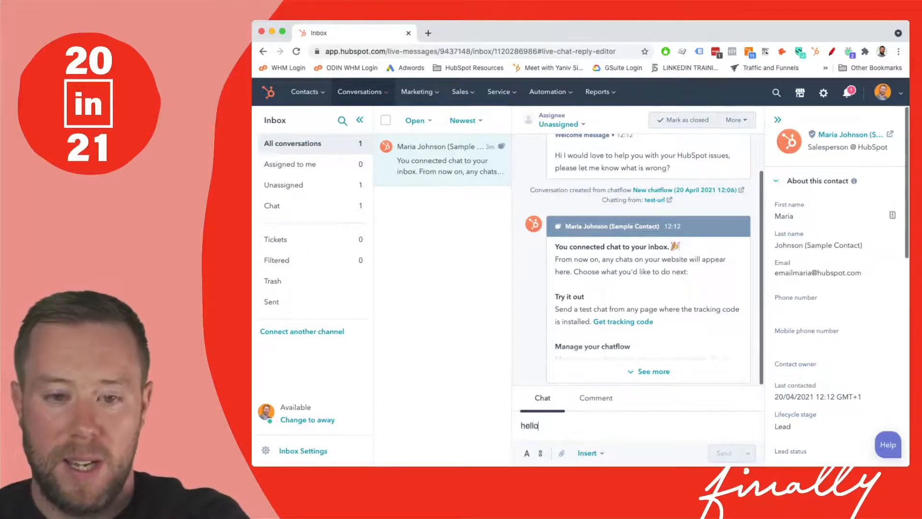
mouse_move(725, 453)
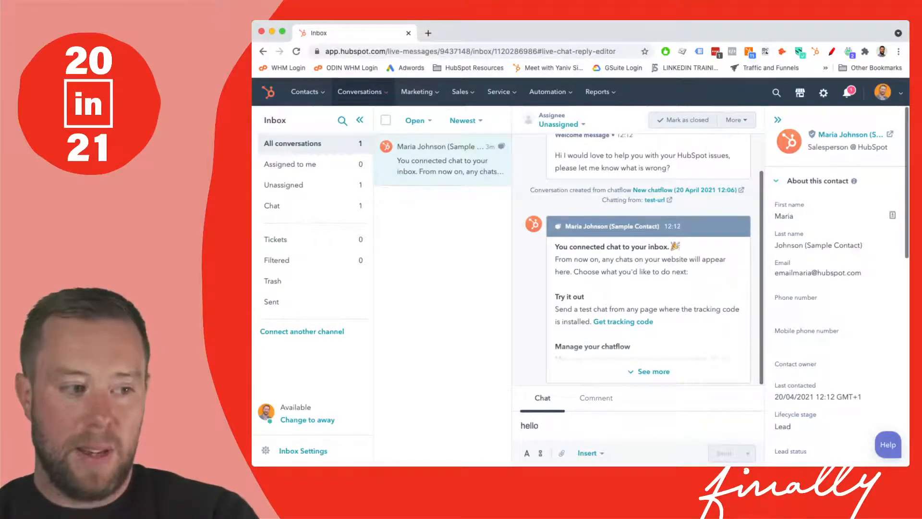
- Switch to the comment editor, open the sample contact's record and scroll through its live chat activity
click(596, 398)
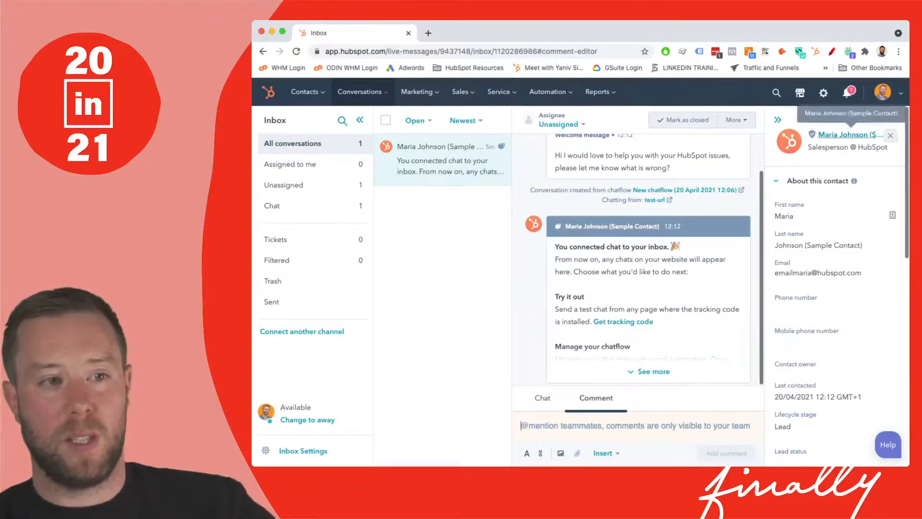
click(850, 134)
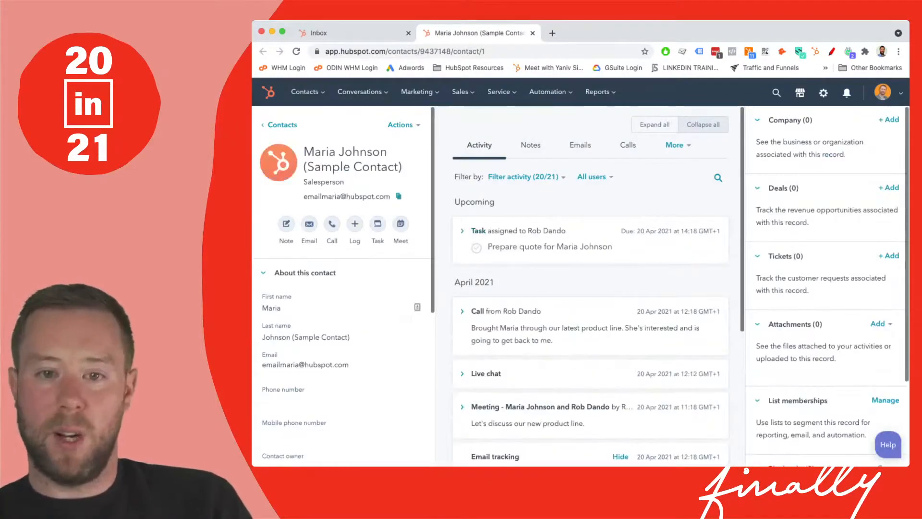
scroll(590, 289, down, 5)
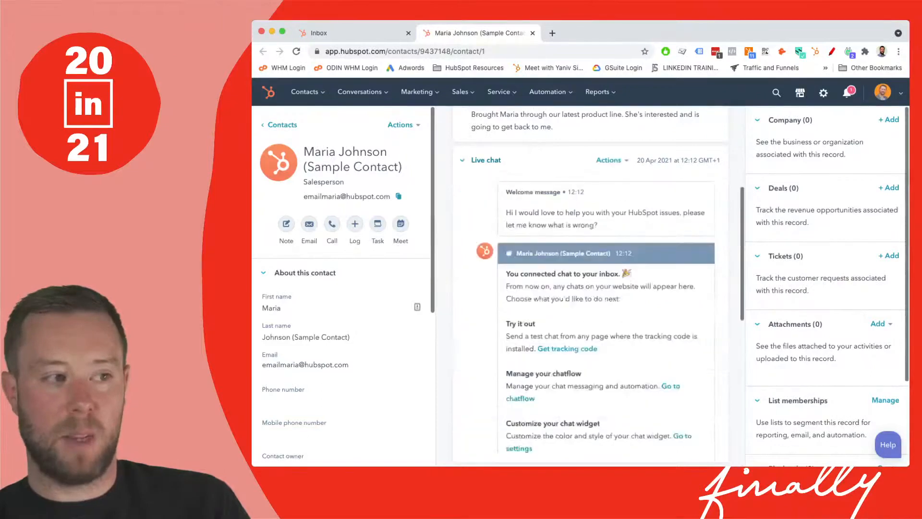
scroll(591, 285, down, 4)
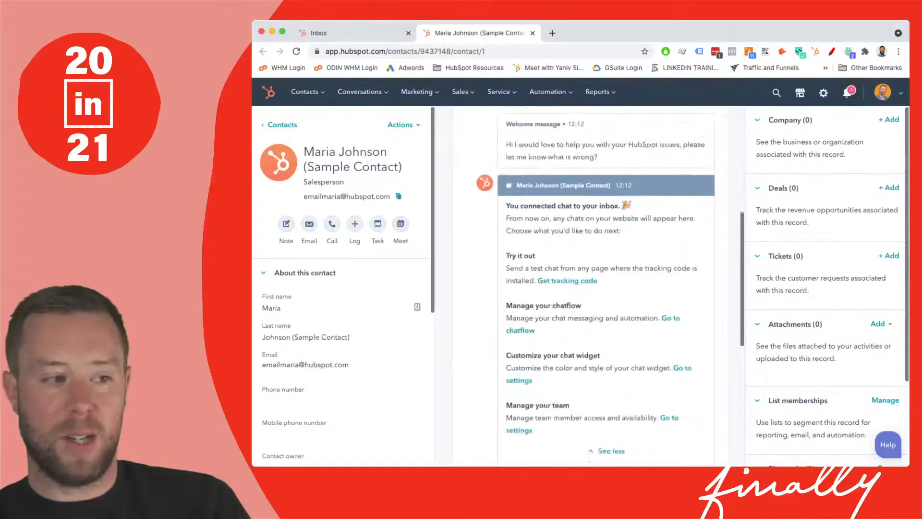